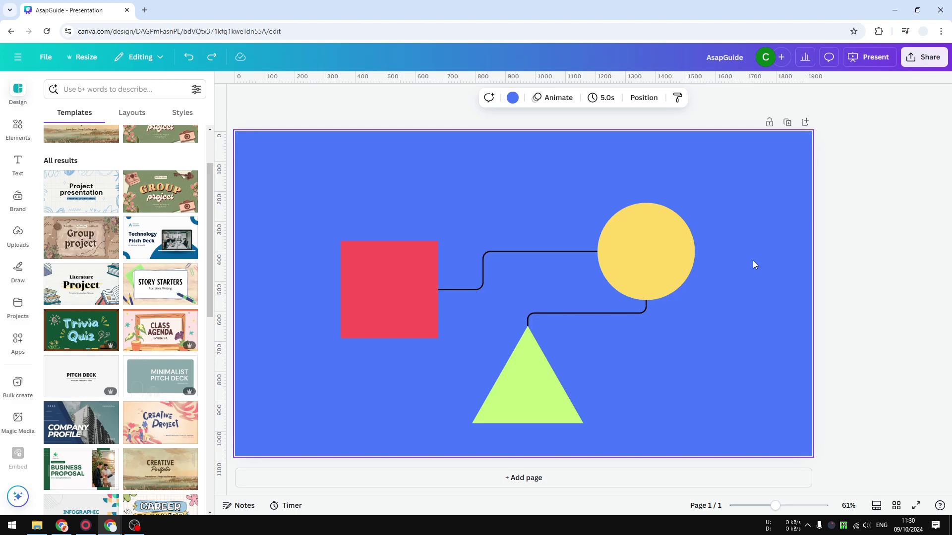
# Step: Delete the square-to-circle and circle-to-triangle elbow connectors, leaving the three shapes unconnected
pyautogui.click(523, 253)
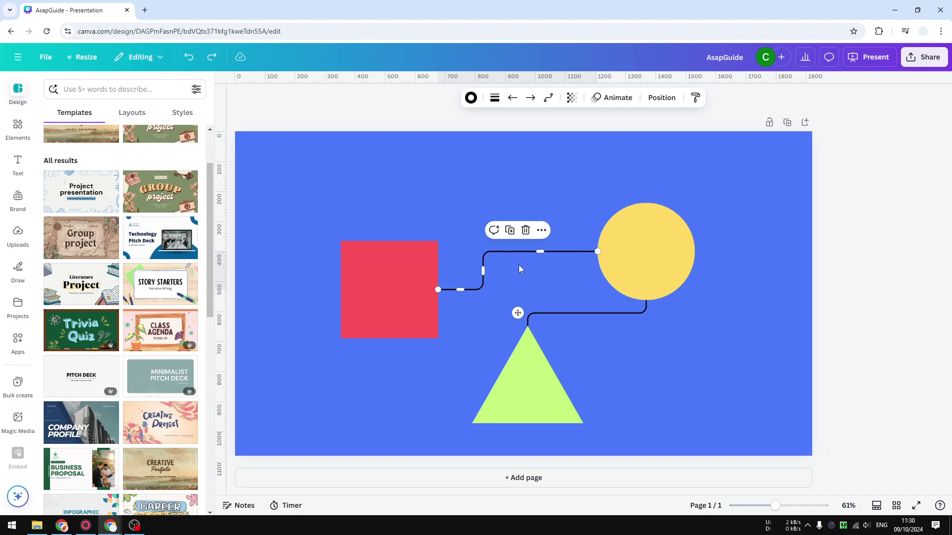
pyautogui.click(496, 293)
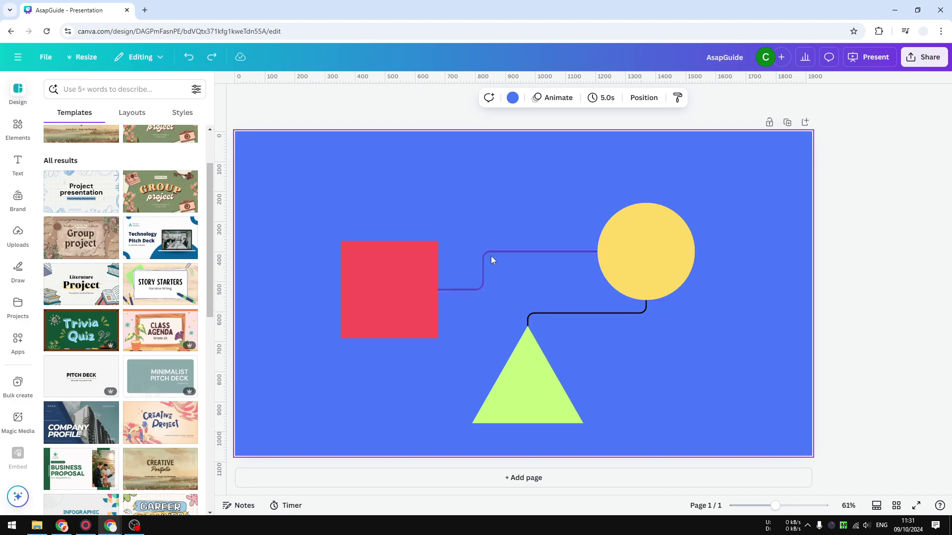
pyautogui.click(530, 252)
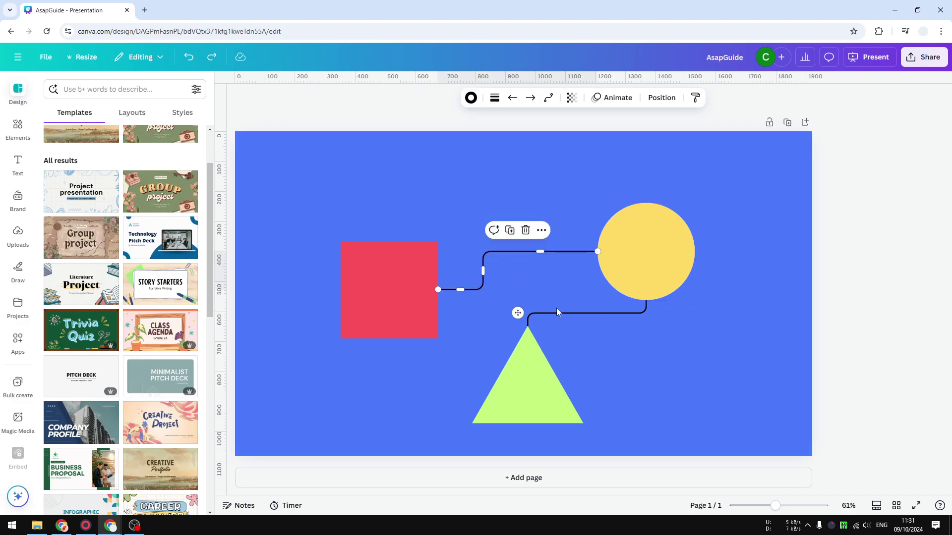
pyautogui.press('Delete')
pyautogui.click(596, 314)
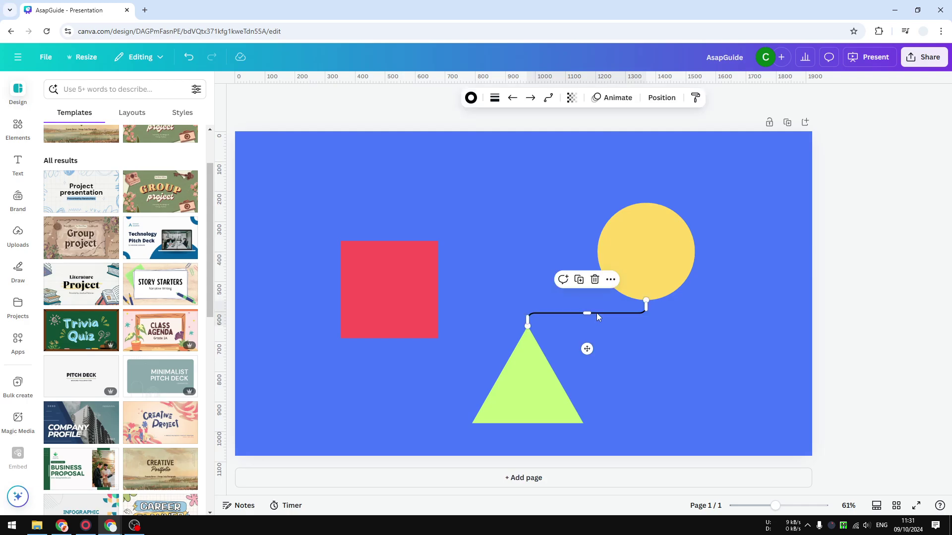
pyautogui.press('Delete')
pyautogui.click(523, 253)
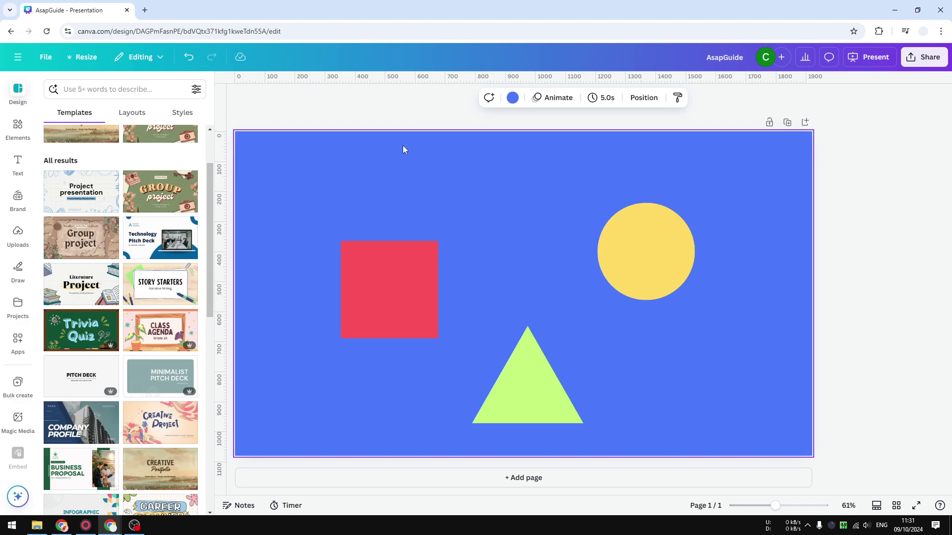
# Step: Add the first plain solid line from Elements' Shapes and Lines library to the page
pyautogui.click(22, 130)
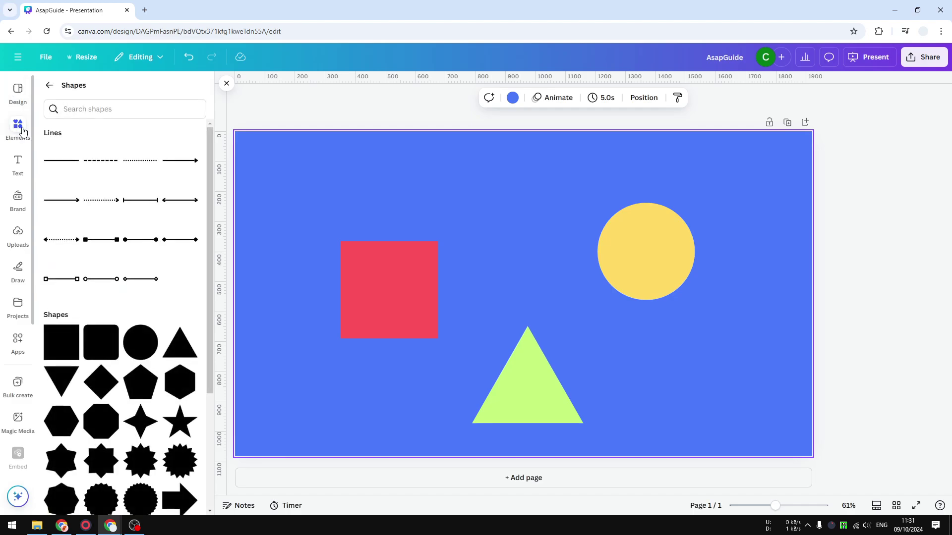
pyautogui.click(51, 89)
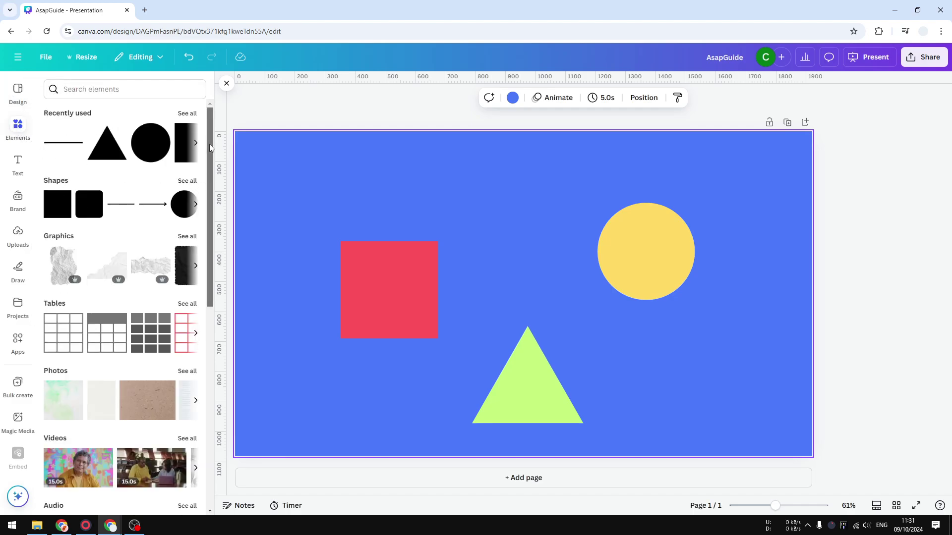
pyautogui.click(186, 181)
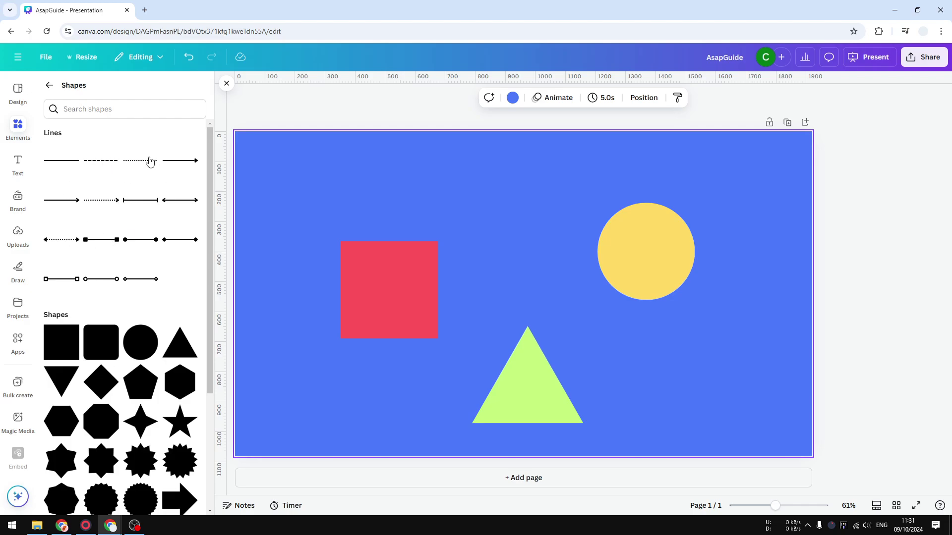
pyautogui.click(58, 162)
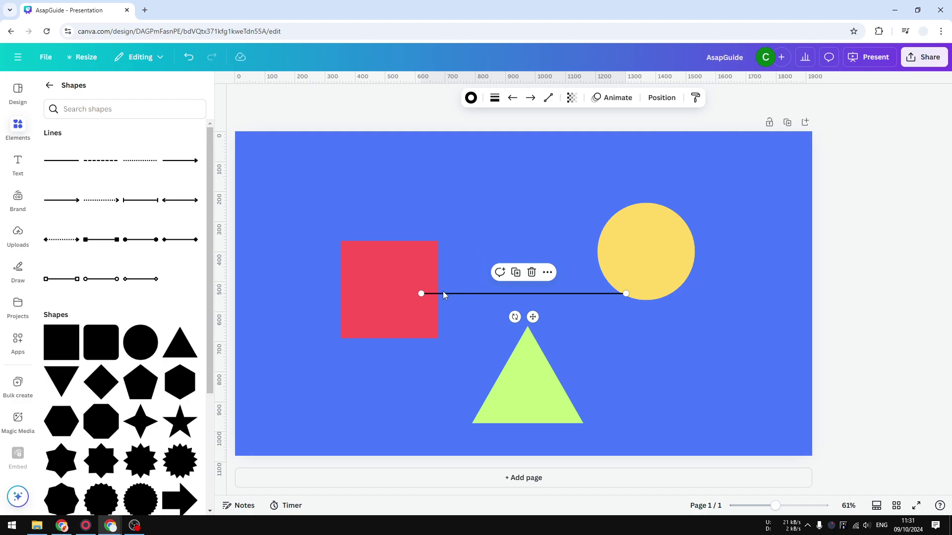
# Step: Attach the line from the red square's right edge to the yellow circle, with line weight 12
pyautogui.moveTo(423, 290)
pyautogui.mouseDown()
pyautogui.moveTo(463, 305)
pyautogui.moveTo(436, 287)
pyautogui.moveTo(446, 301)
pyautogui.moveTo(414, 361)
pyautogui.moveTo(390, 339)
pyautogui.moveTo(449, 299)
pyautogui.moveTo(425, 251)
pyautogui.moveTo(389, 240)
pyautogui.moveTo(329, 287)
pyautogui.moveTo(387, 296)
pyautogui.moveTo(460, 276)
pyautogui.moveTo(463, 289)
pyautogui.moveTo(437, 290)
pyautogui.mouseUp()
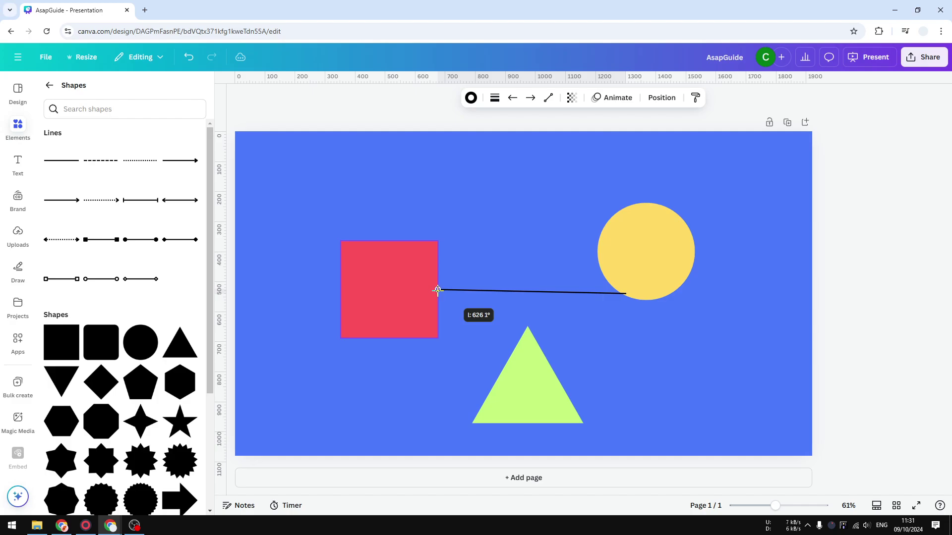
pyautogui.moveTo(438, 296); pyautogui.dragTo(438, 311)
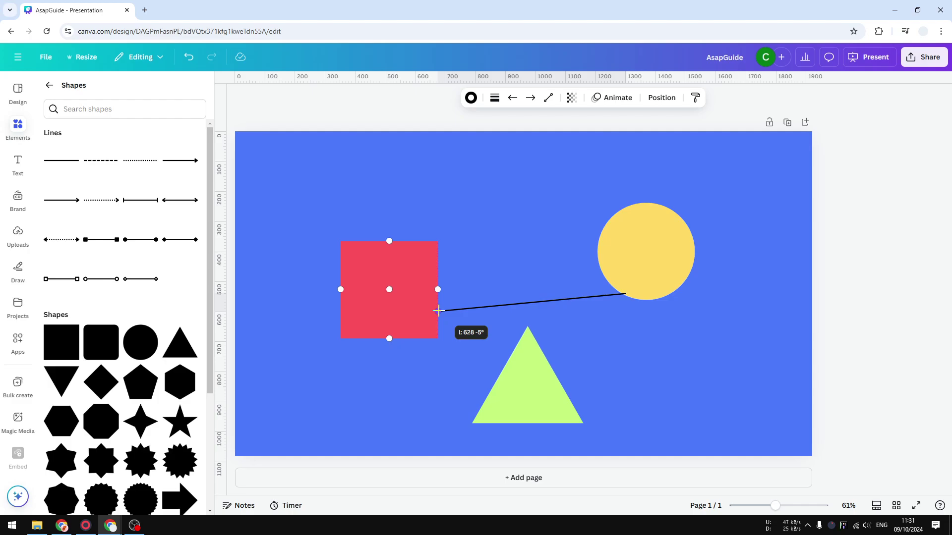
pyautogui.moveTo(438, 311); pyautogui.dragTo(438, 301)
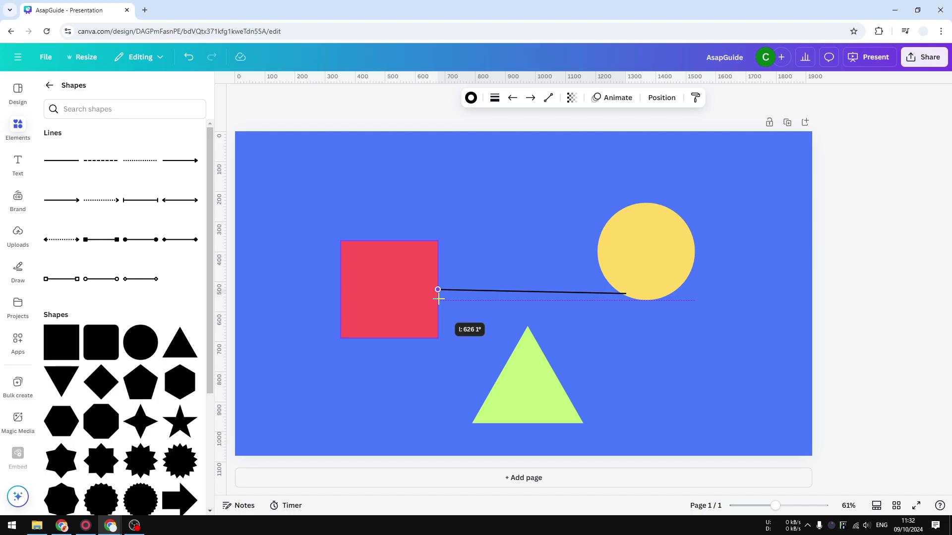
pyautogui.moveTo(438, 299); pyautogui.dragTo(438, 299)
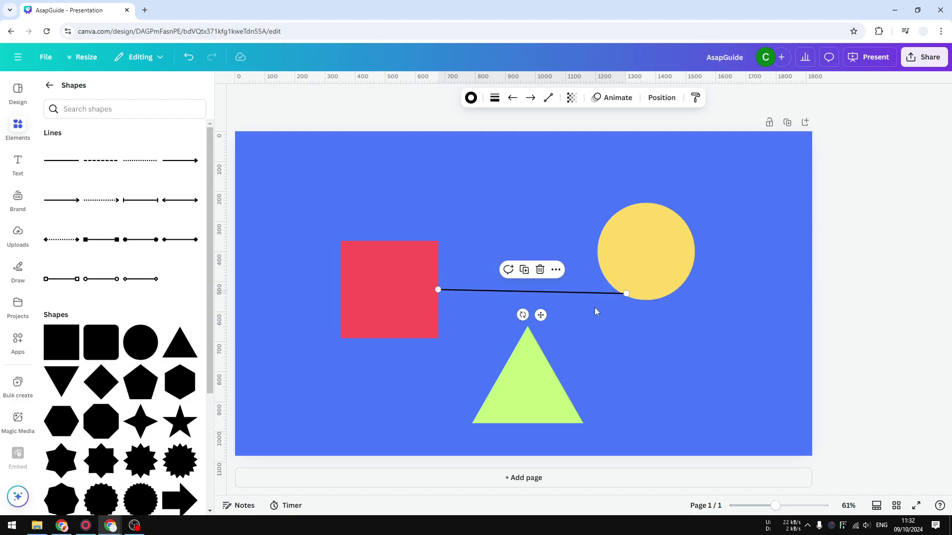
pyautogui.moveTo(626, 293)
pyautogui.mouseDown()
pyautogui.moveTo(581, 280)
pyautogui.moveTo(584, 258)
pyautogui.moveTo(597, 252)
pyautogui.mouseUp()
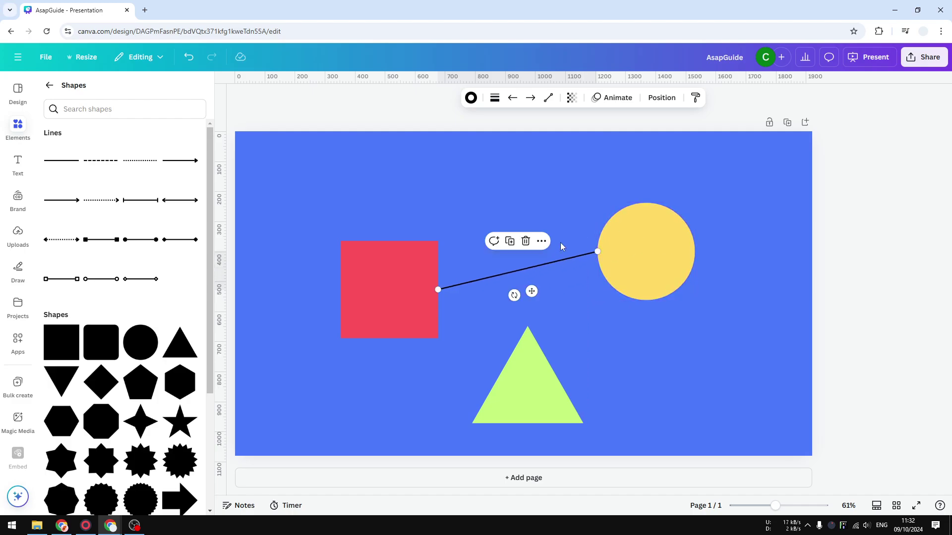
pyautogui.click(495, 98)
pyautogui.moveTo(436, 187); pyautogui.dragTo(442, 194)
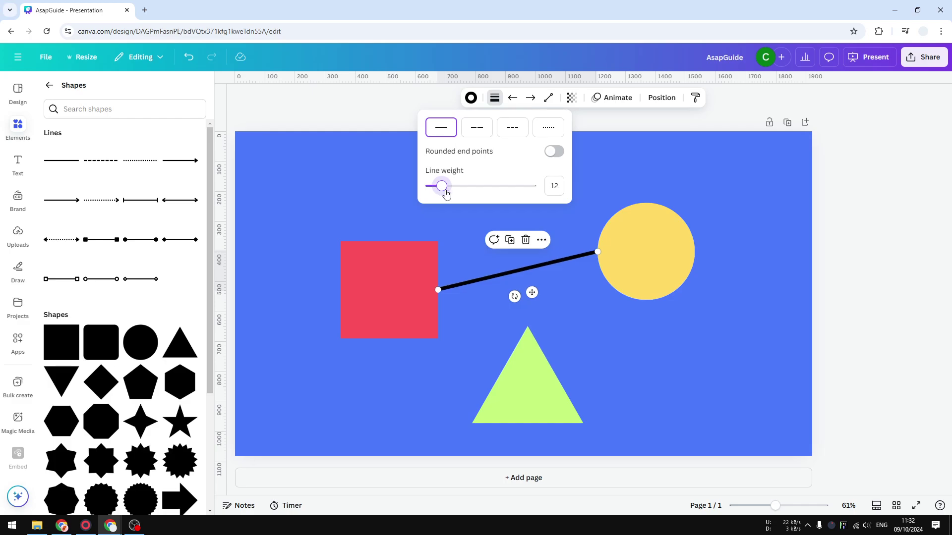
# Step: Give the line rounded end points and keep it a solid line after trying dash patterns
pyautogui.click(553, 151)
pyautogui.click(477, 129)
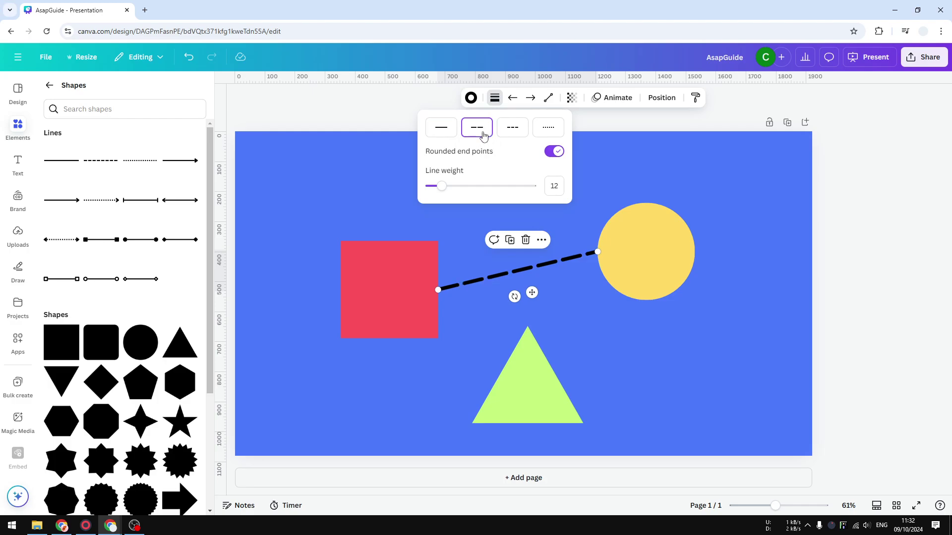
pyautogui.click(443, 130)
pyautogui.click(547, 132)
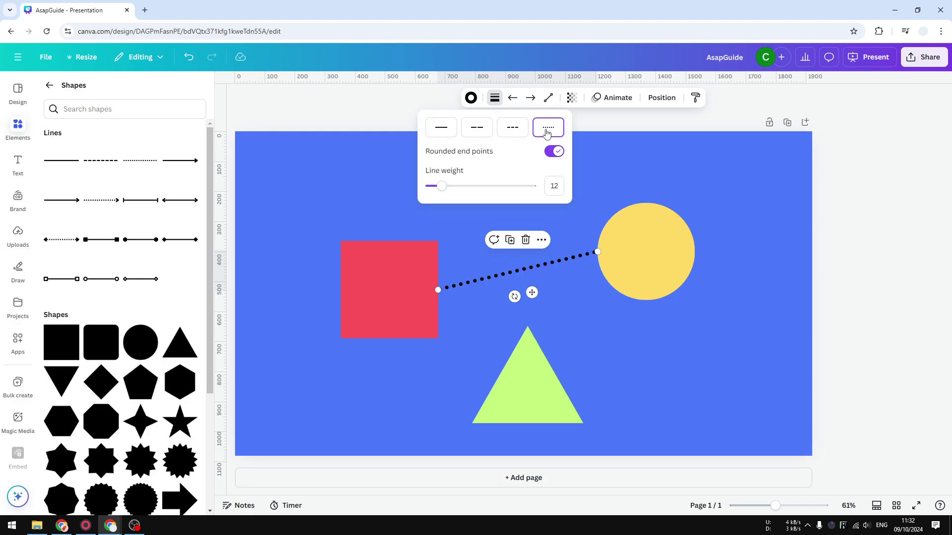
pyautogui.click(513, 129)
pyautogui.click(443, 130)
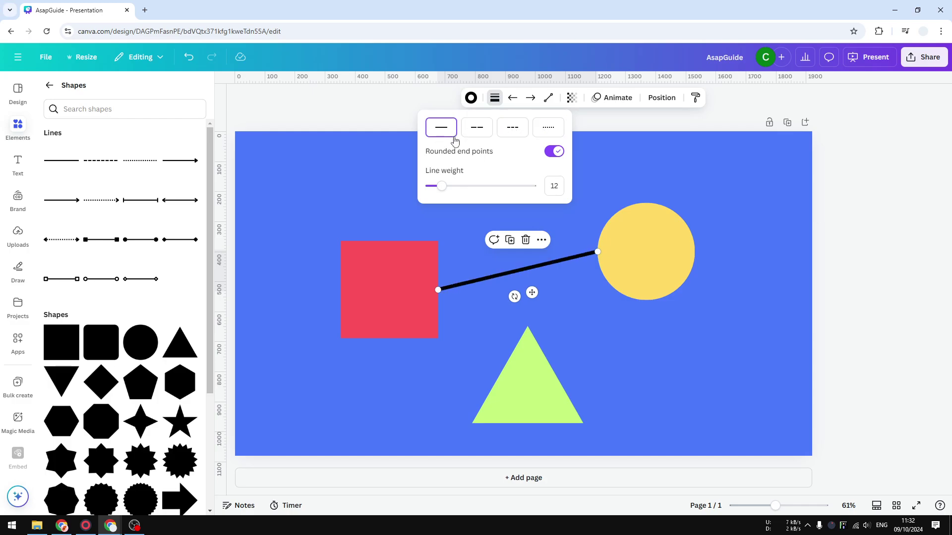
# Step: Colour the square-to-circle line white
pyautogui.click(471, 98)
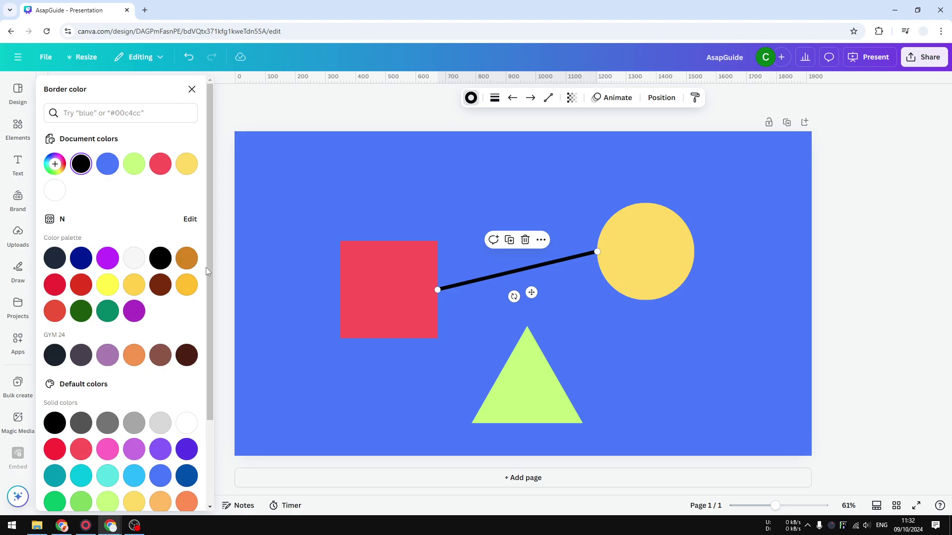
pyautogui.click(187, 424)
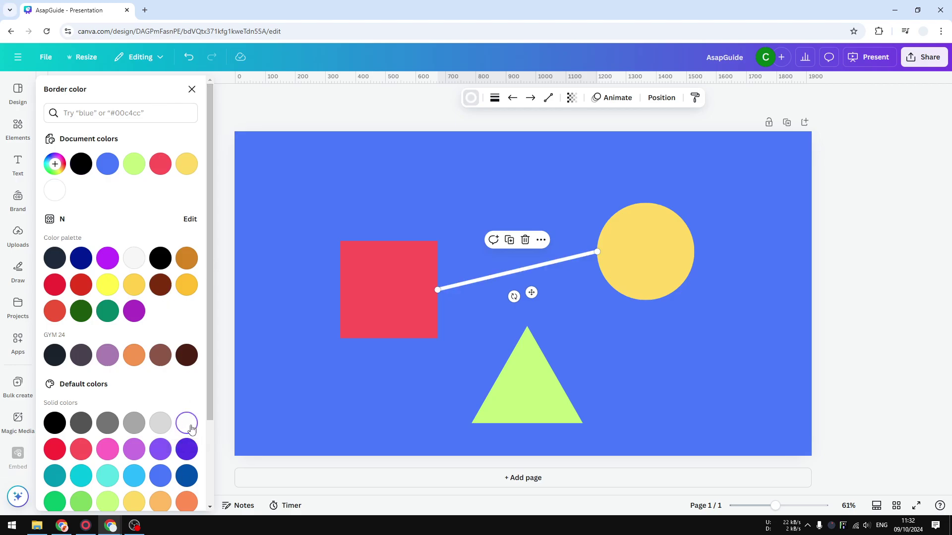
pyautogui.click(540, 192)
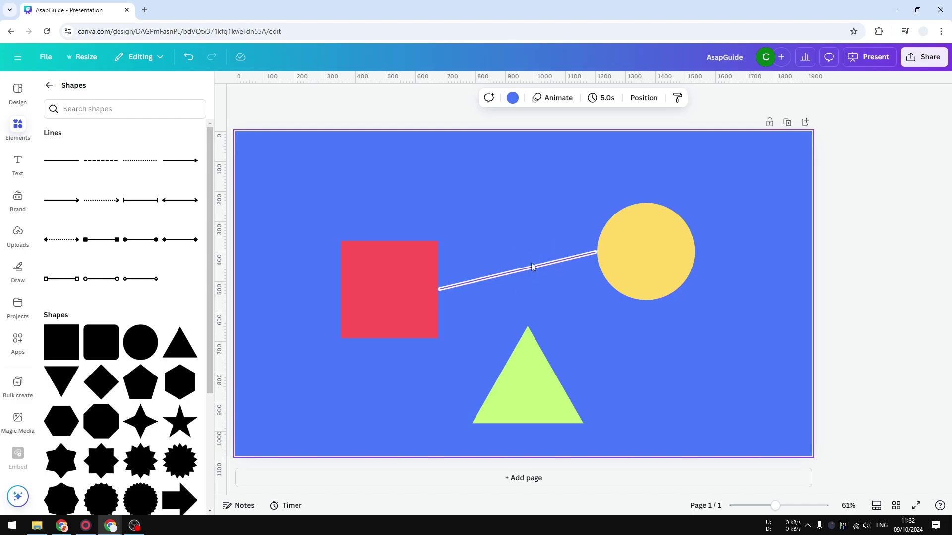
# Step: Make the square-to-circle connector elbowed and position its bend near the middle
pyautogui.click(521, 274)
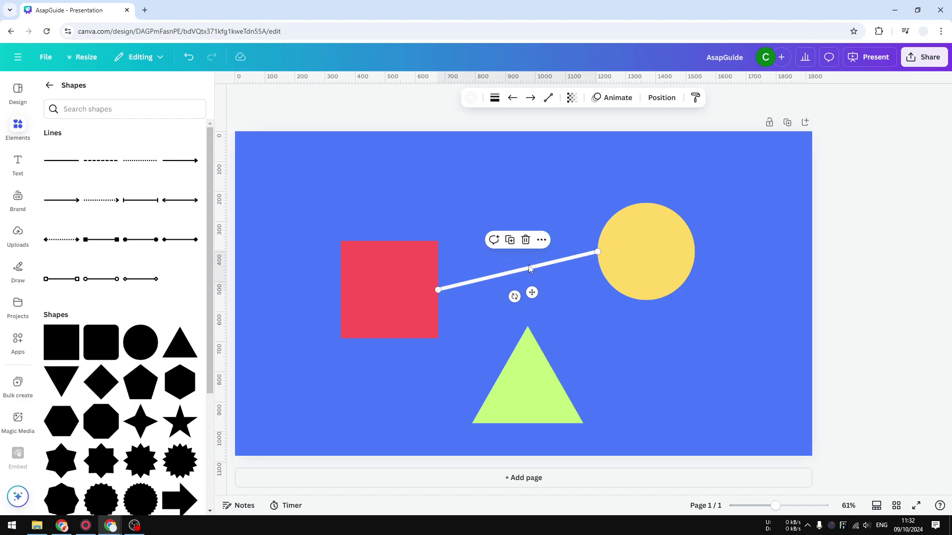
pyautogui.click(550, 101)
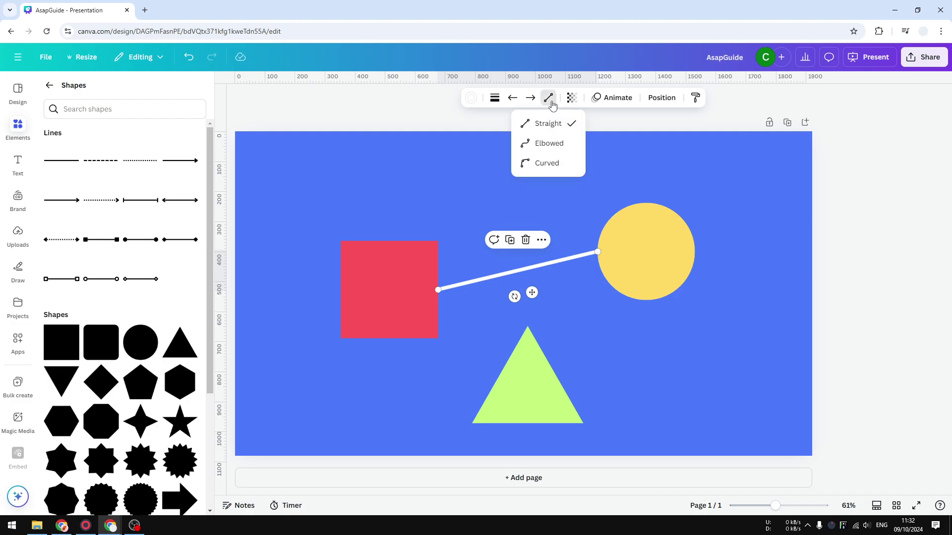
pyautogui.click(550, 145)
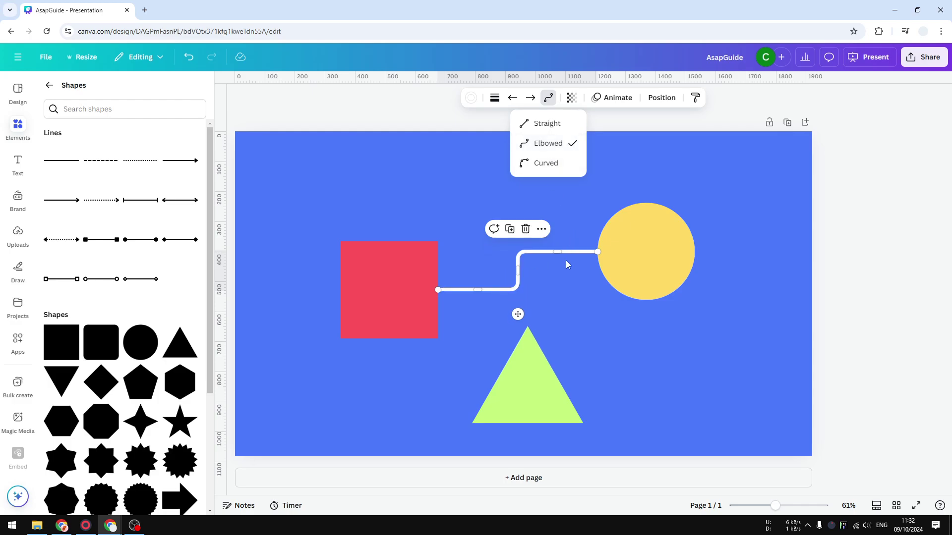
pyautogui.moveTo(518, 276)
pyautogui.mouseDown()
pyautogui.moveTo(479, 267)
pyautogui.moveTo(545, 270)
pyautogui.mouseUp()
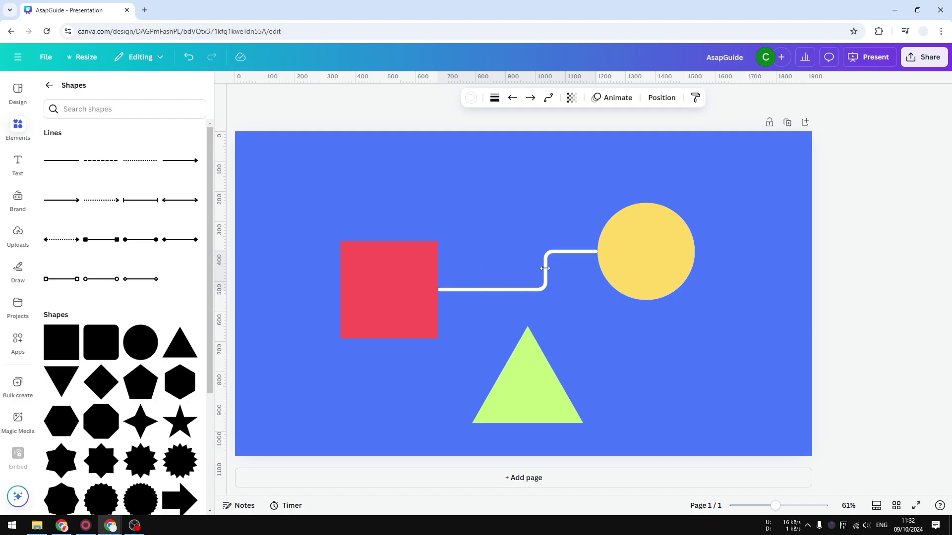
pyautogui.moveTo(491, 289); pyautogui.dragTo(493, 289)
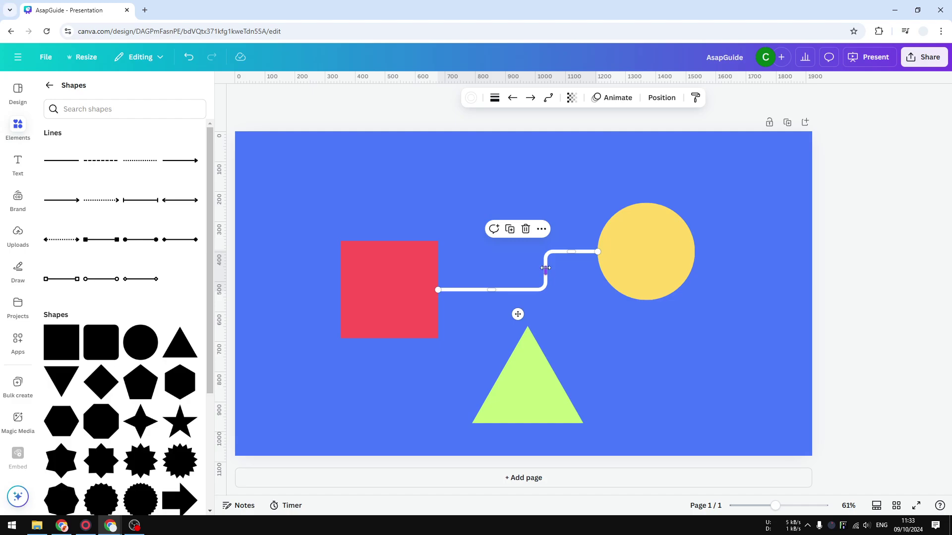
pyautogui.moveTo(545, 269); pyautogui.dragTo(492, 271)
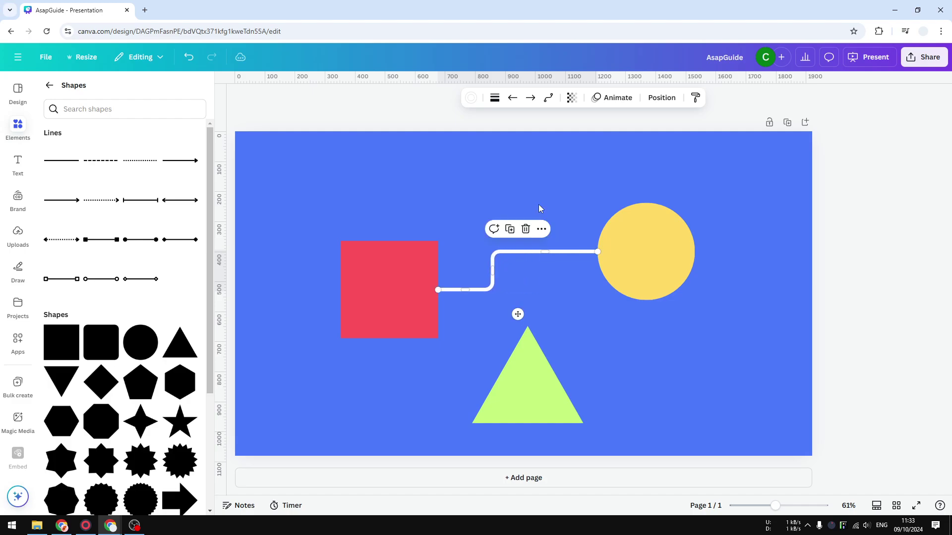
# Step: Give the connector an arrowhead end cap at the yellow circle
pyautogui.click(529, 98)
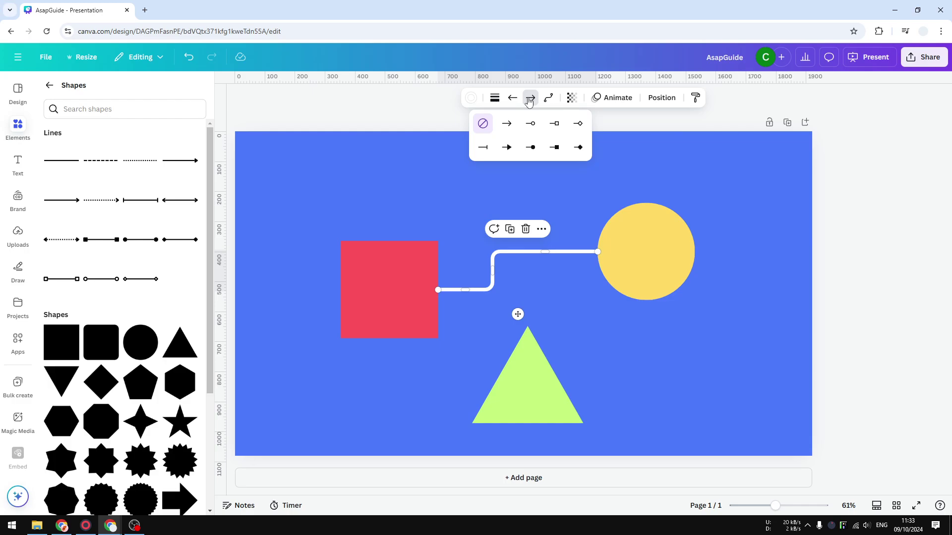
pyautogui.click(507, 124)
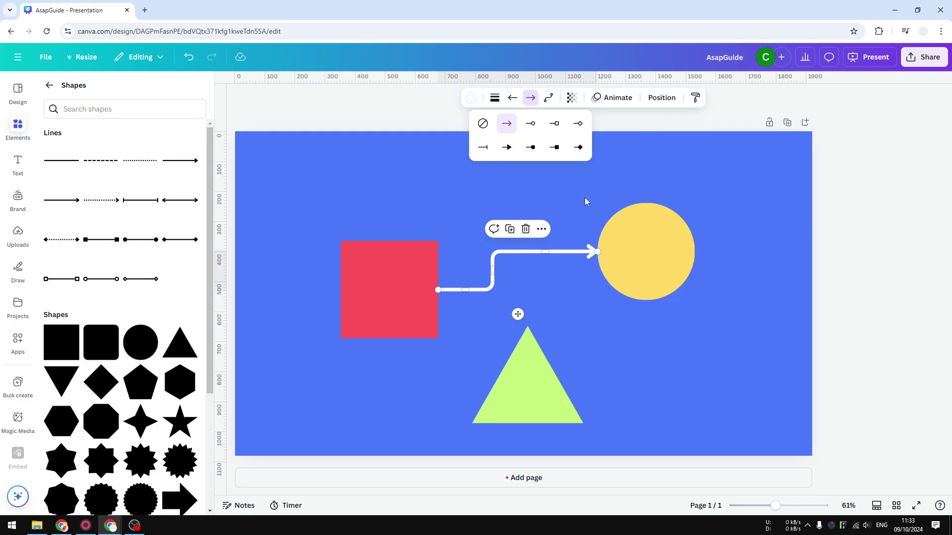
pyautogui.click(583, 307)
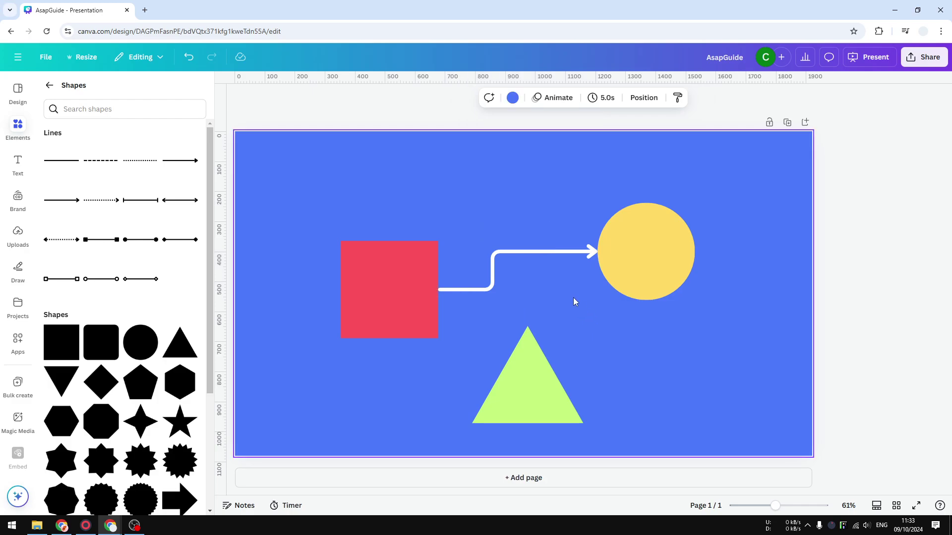
# Step: Add a new line at weight 12 running from the circle's bottom to the green triangle
pyautogui.click(58, 161)
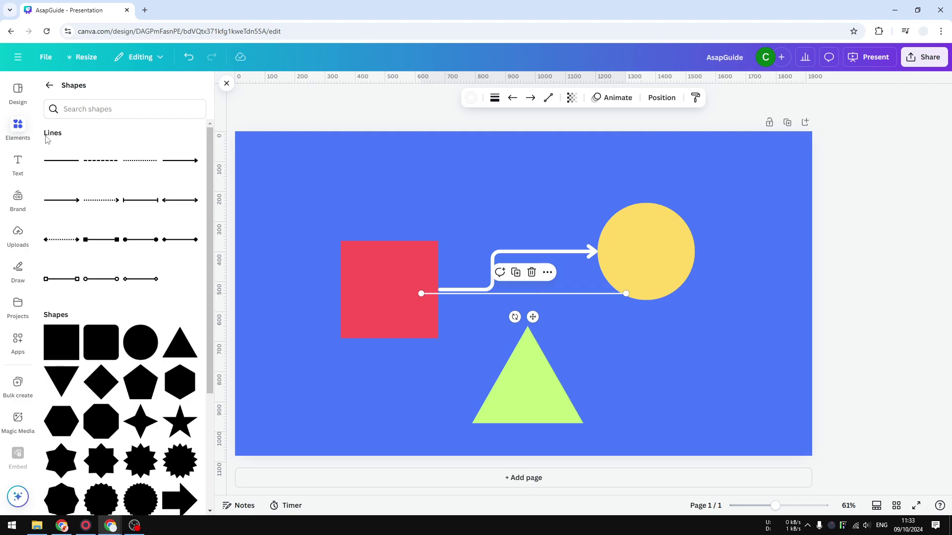
pyautogui.click(494, 98)
pyautogui.moveTo(429, 186); pyautogui.dragTo(442, 187)
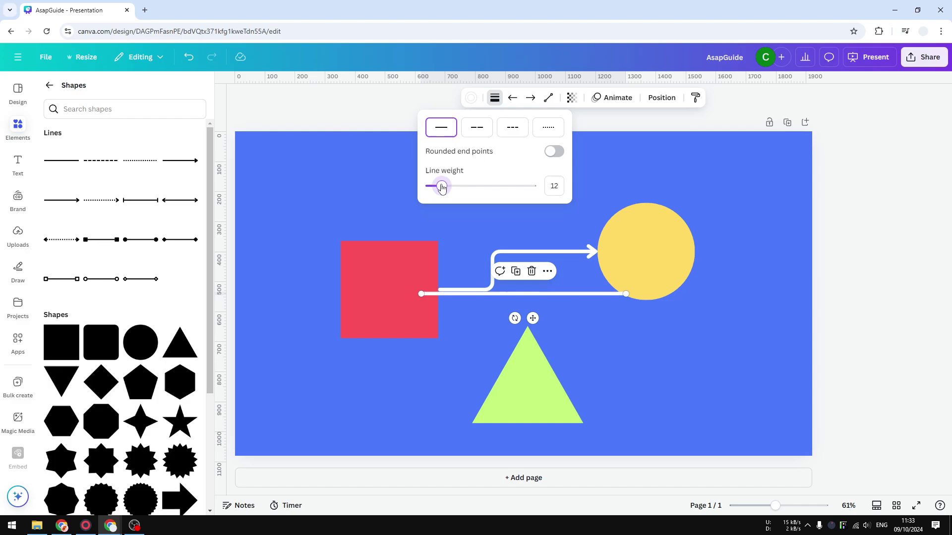
pyautogui.moveTo(625, 293); pyautogui.dragTo(645, 303)
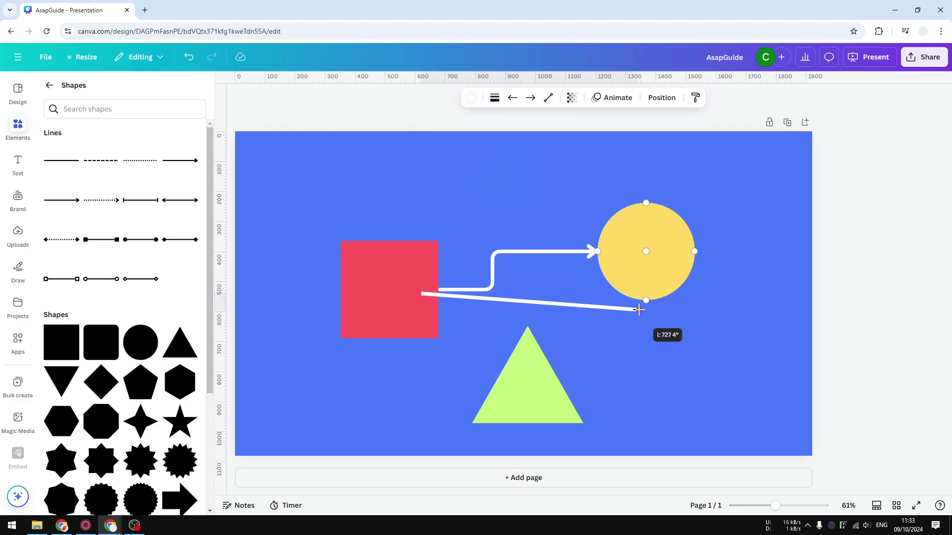
pyautogui.moveTo(422, 294)
pyautogui.mouseDown()
pyautogui.moveTo(627, 378)
pyautogui.moveTo(557, 375)
pyautogui.mouseUp()
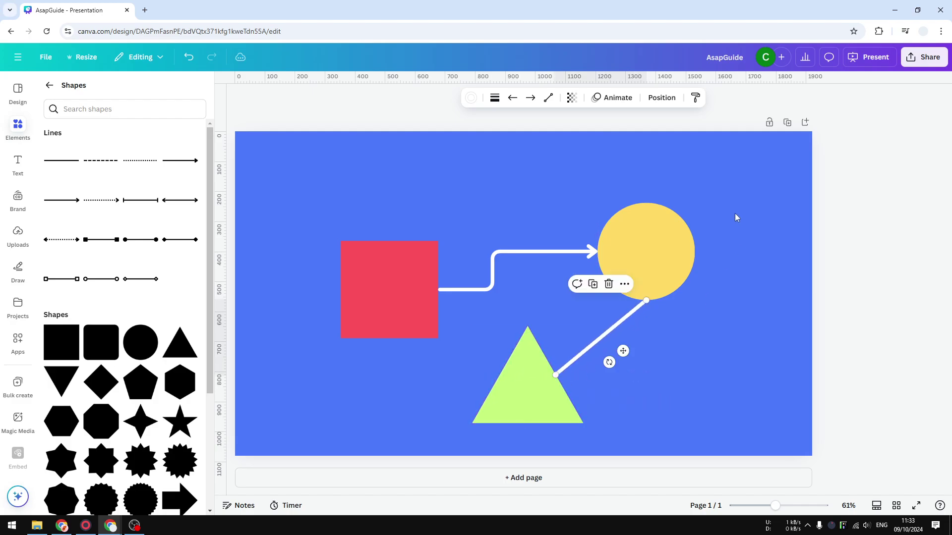
# Step: Make the new line elbowed with an arrowhead only at the triangle end
pyautogui.click(547, 99)
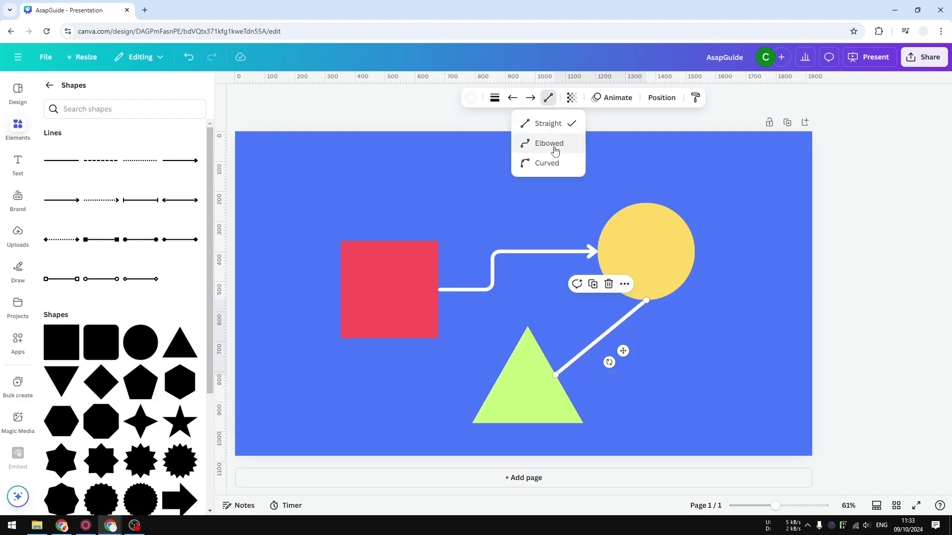
pyautogui.click(550, 144)
pyautogui.click(529, 101)
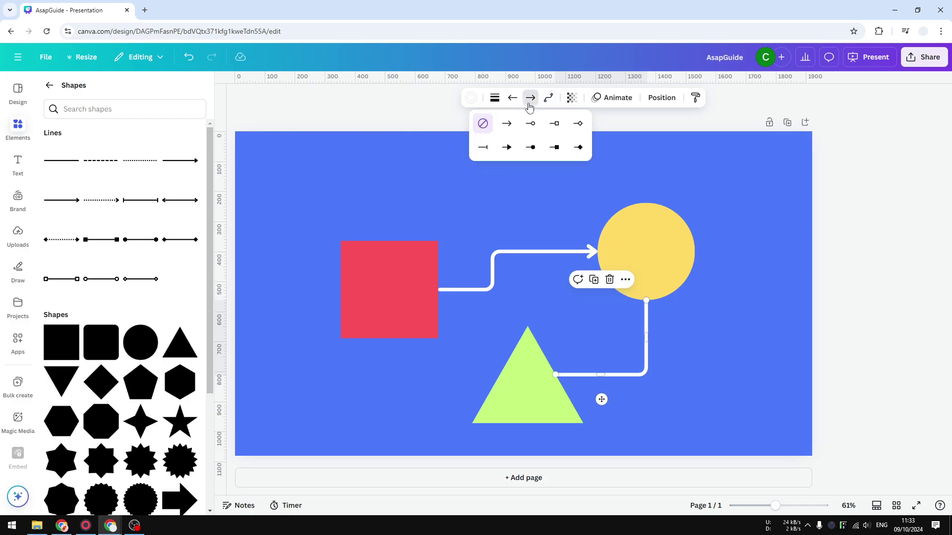
pyautogui.click(506, 124)
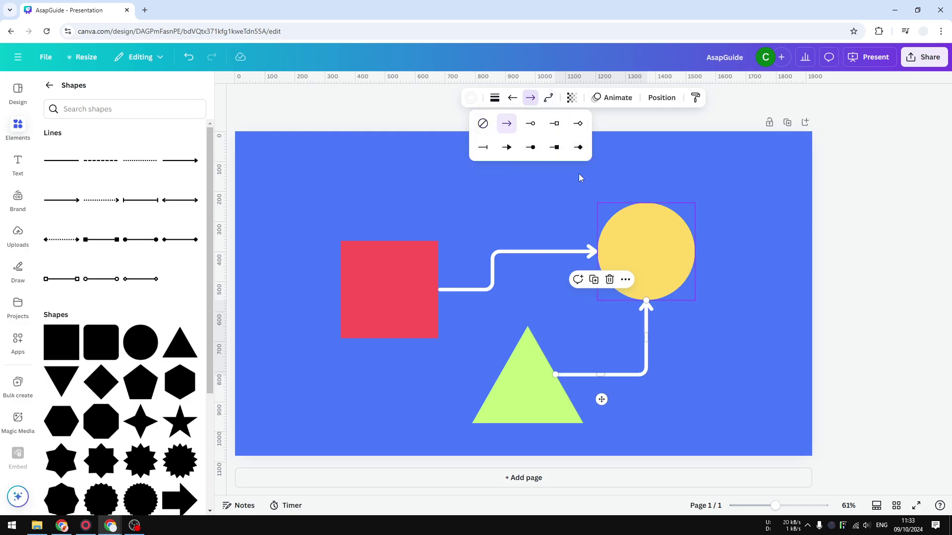
pyautogui.click(484, 128)
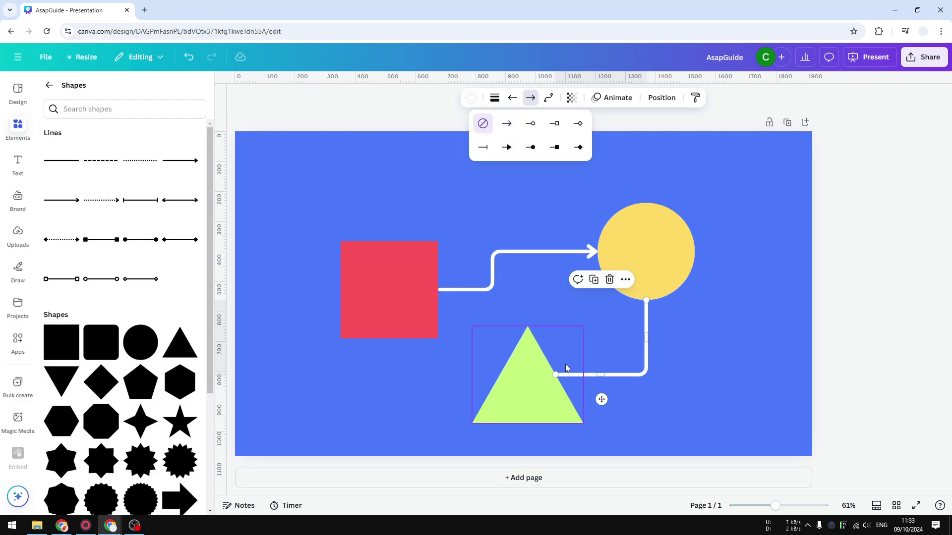
pyautogui.click(512, 99)
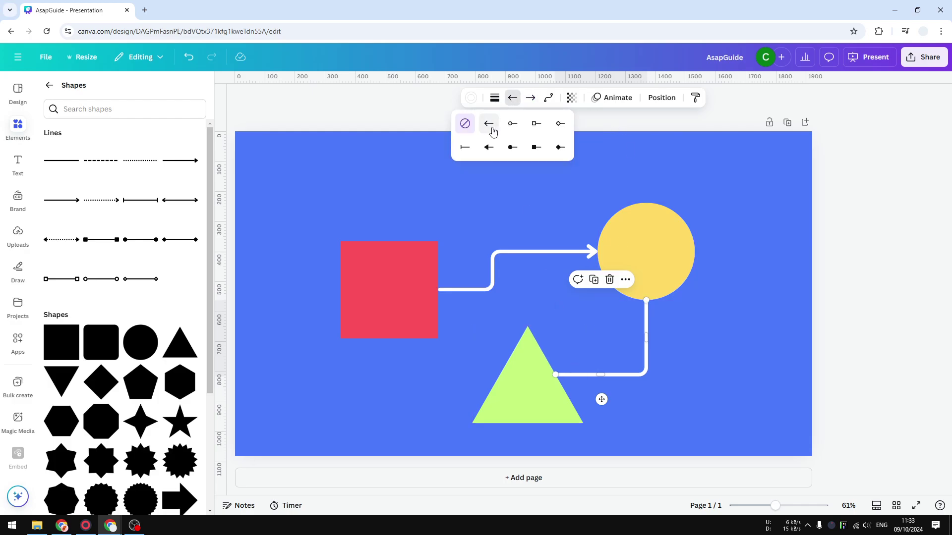
pyautogui.click(488, 124)
pyautogui.click(714, 327)
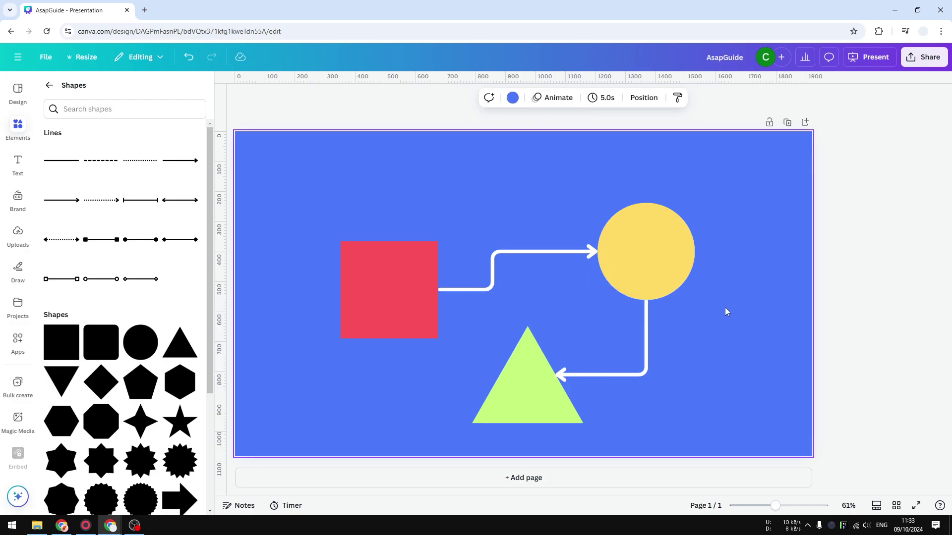